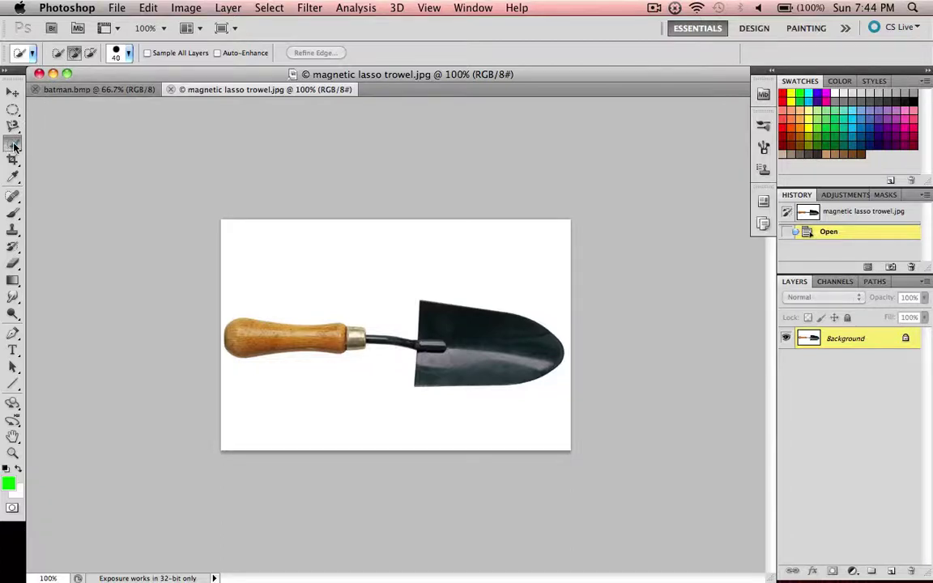
Pick the Quick Selection tool and duplicate the trowel photo onto Layer 1.
left_click_drag(14, 146, 62, 145)
left_click(81, 142)
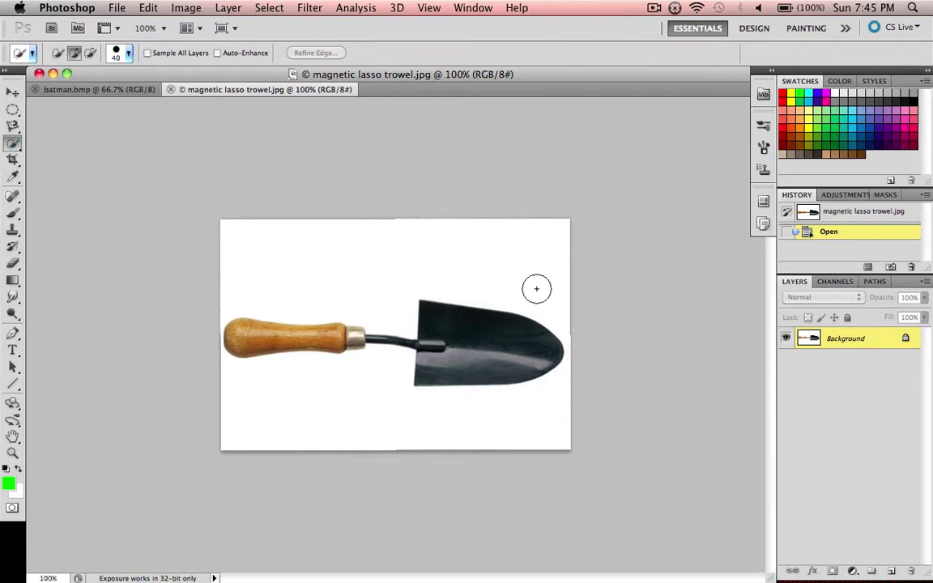
key("super+j")
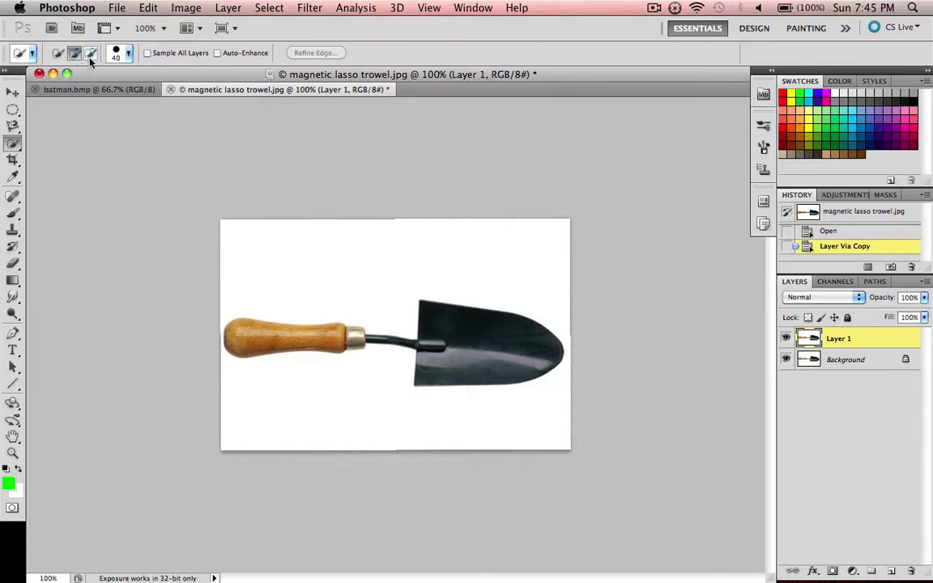
Select the white background above and below the trowel, trimming the handle top and adding missed areas.
left_click(91, 53)
mouse_move(530, 256)
left_mouse_down()
mouse_move(491, 262)
mouse_move(350, 240)
mouse_move(337, 261)
left_mouse_up()
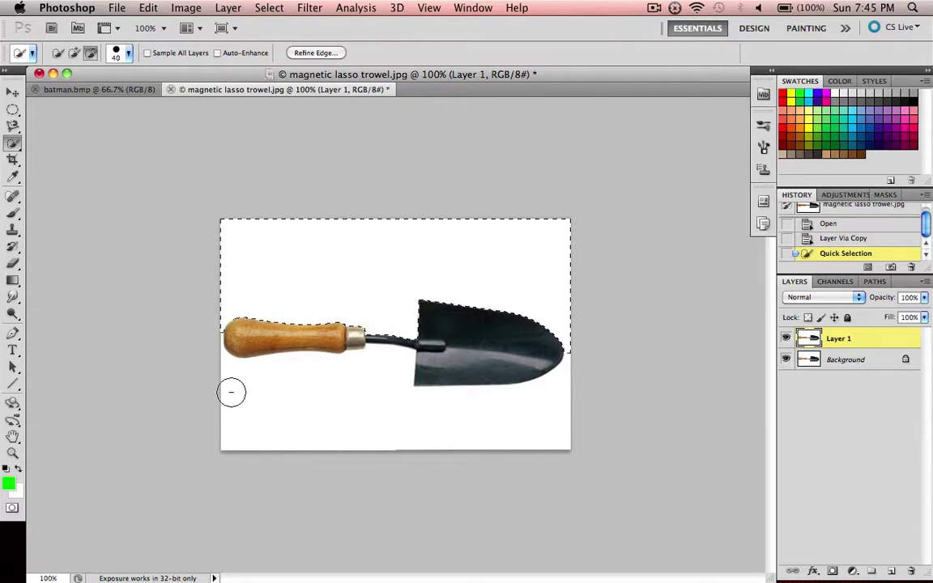
left_click_drag(320, 417, 315, 367)
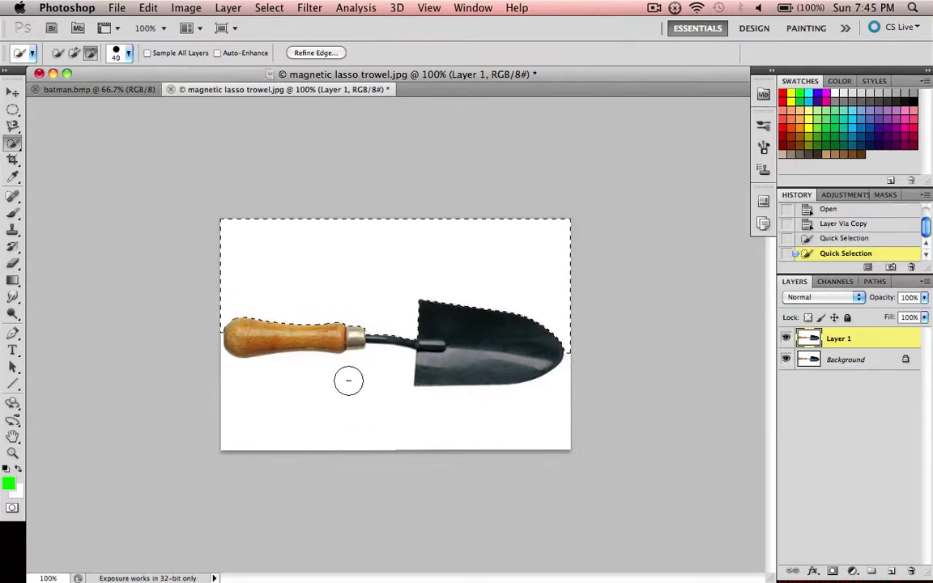
left_click(332, 258)
left_click(74, 53)
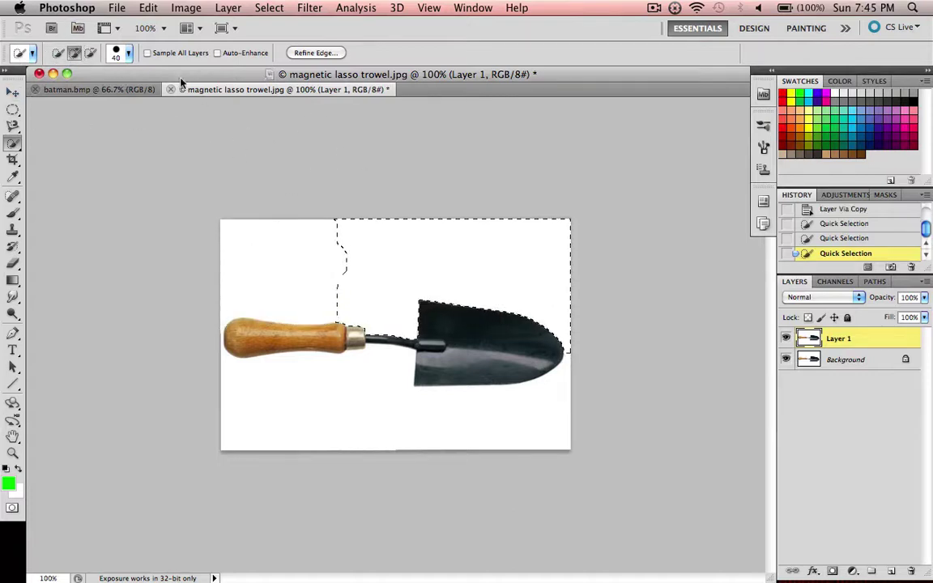
left_click_drag(347, 274, 366, 250)
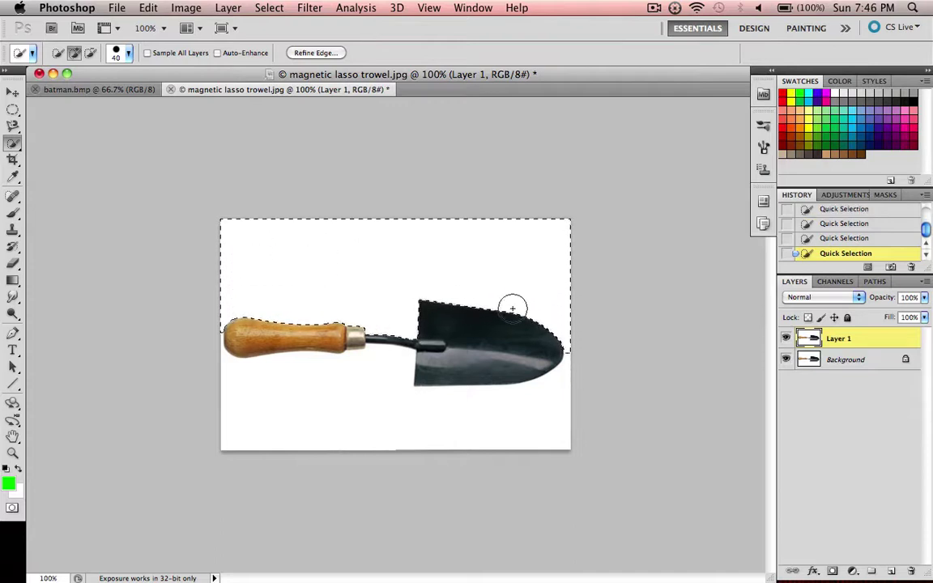
mouse_move(519, 417)
left_mouse_down()
mouse_move(519, 425)
mouse_move(491, 426)
left_mouse_up()
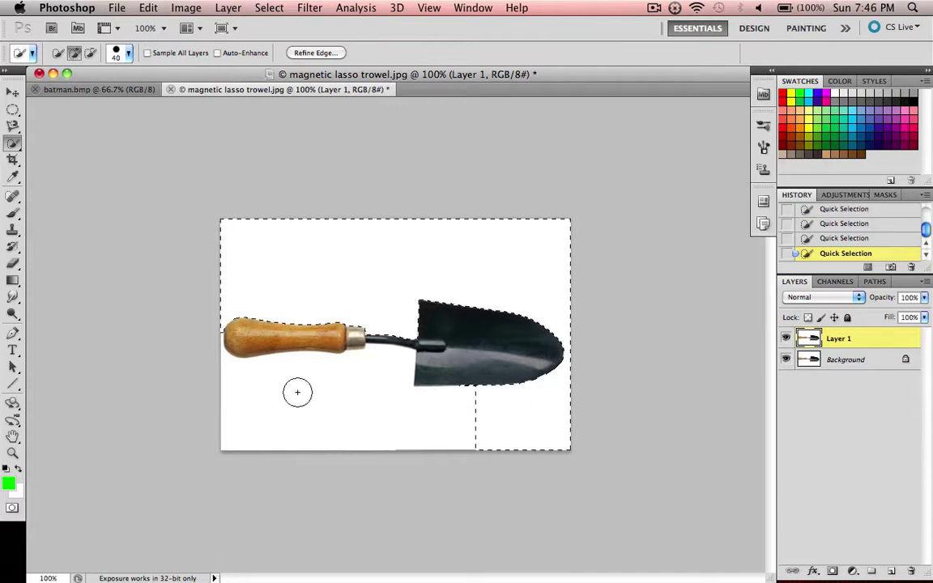
mouse_move(286, 387)
left_mouse_down()
mouse_move(380, 427)
mouse_move(188, 419)
mouse_move(272, 403)
mouse_move(213, 387)
mouse_move(268, 389)
mouse_move(315, 409)
mouse_move(274, 406)
left_mouse_up()
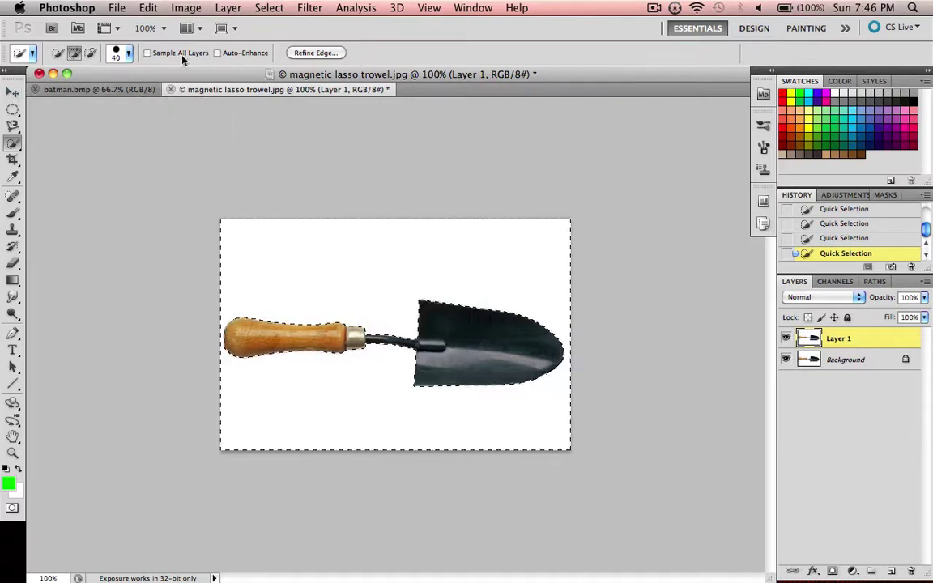
Invert the selection with Select > Inverse and copy the trowel onto Layer 2.
left_click(265, 8)
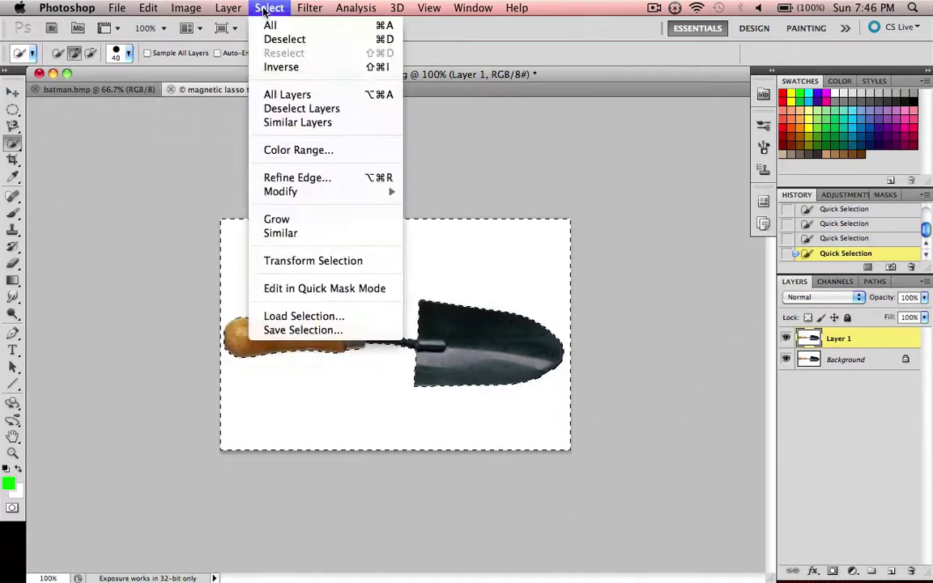
left_click(292, 70)
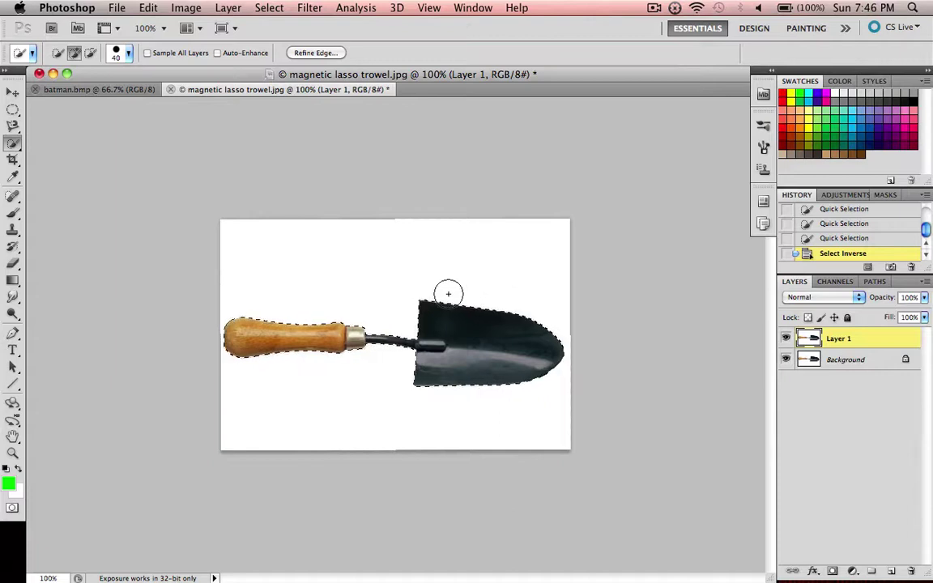
key("super+j")
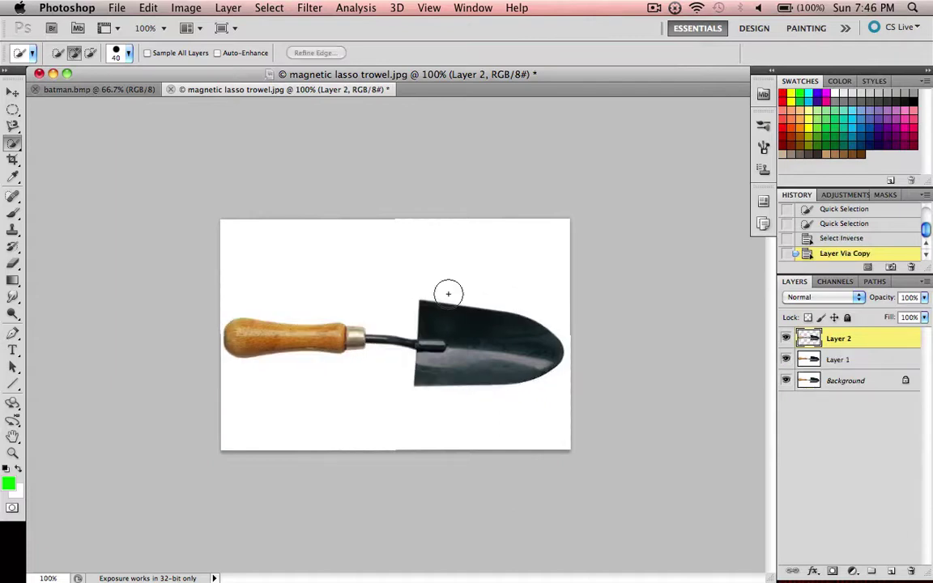
Shift the Layer 2 trowel up and left, restore layer visibility, and switch to batman.bmp.
left_click(786, 381)
left_click(13, 94)
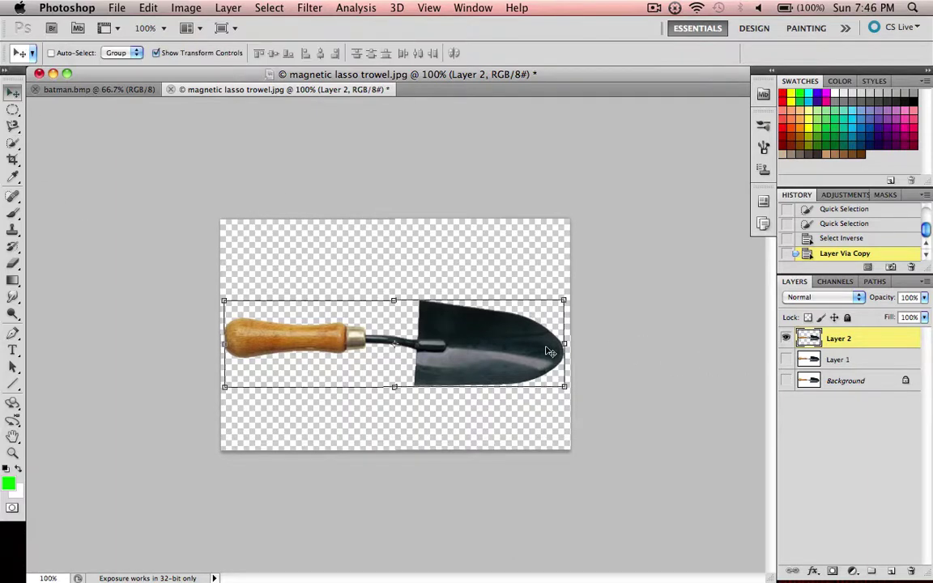
left_click_drag(506, 359, 514, 311)
left_click_drag(786, 360, 788, 386)
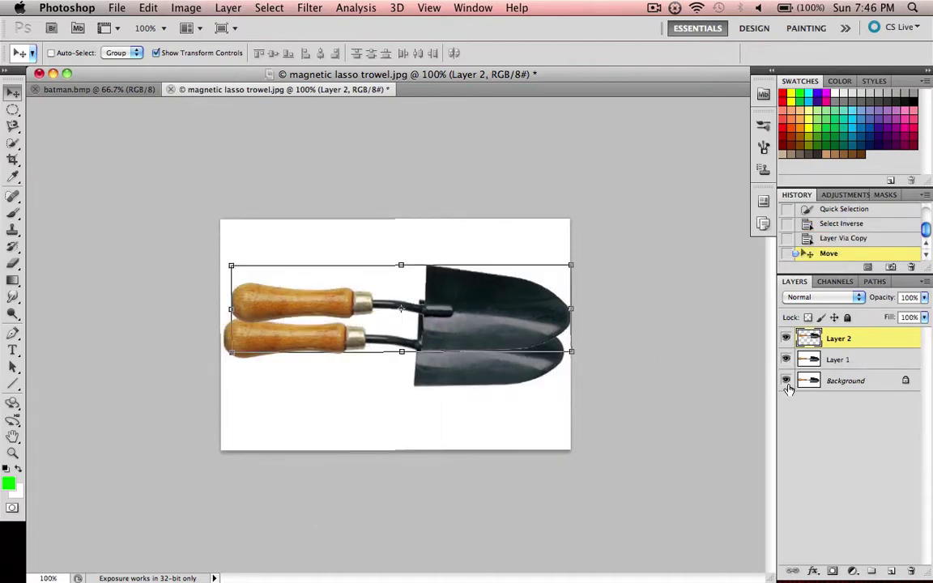
left_click(123, 89)
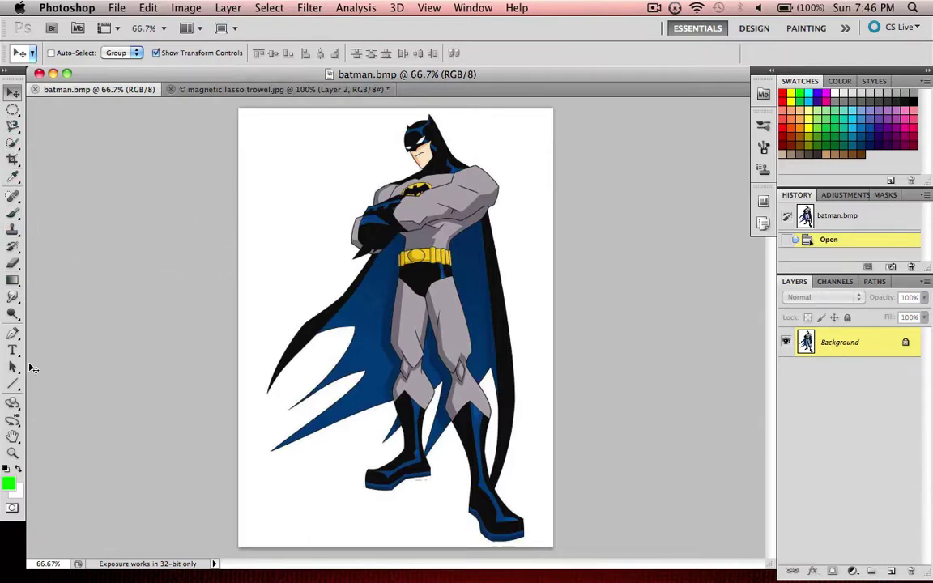
Duplicate the Batman image onto Layer 1 and select the white background left, below and right of the cape.
left_click(13, 143)
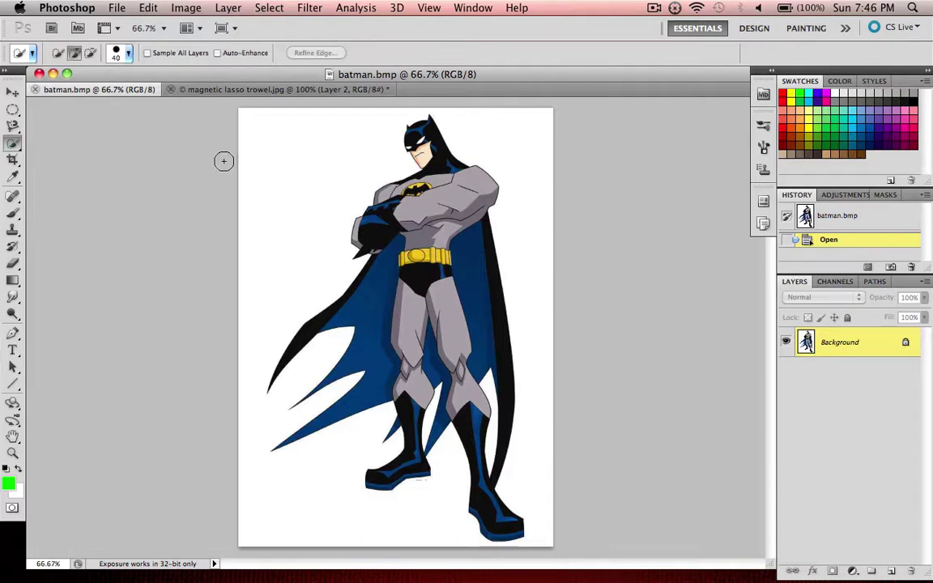
key("super+j")
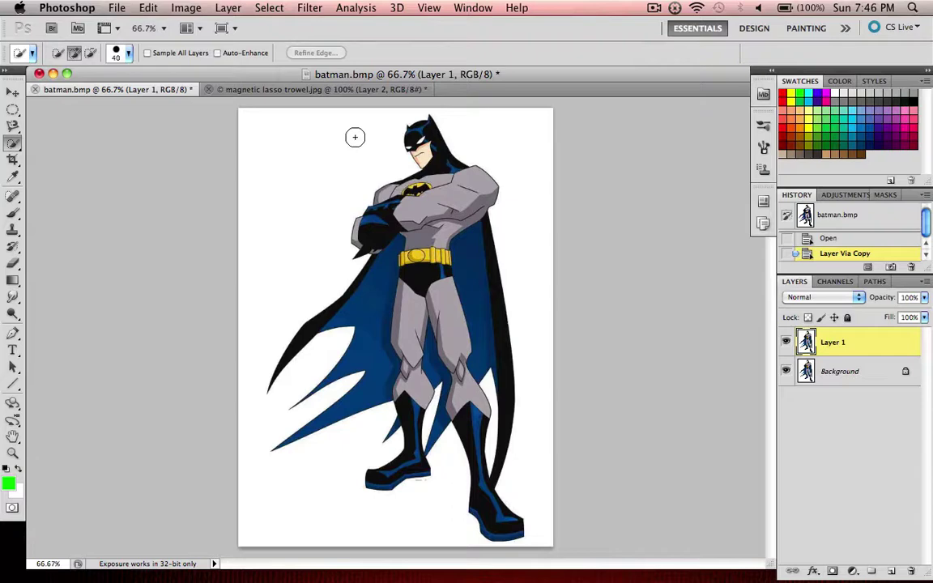
mouse_move(355, 137)
left_mouse_down()
mouse_move(329, 150)
mouse_move(292, 146)
left_mouse_up()
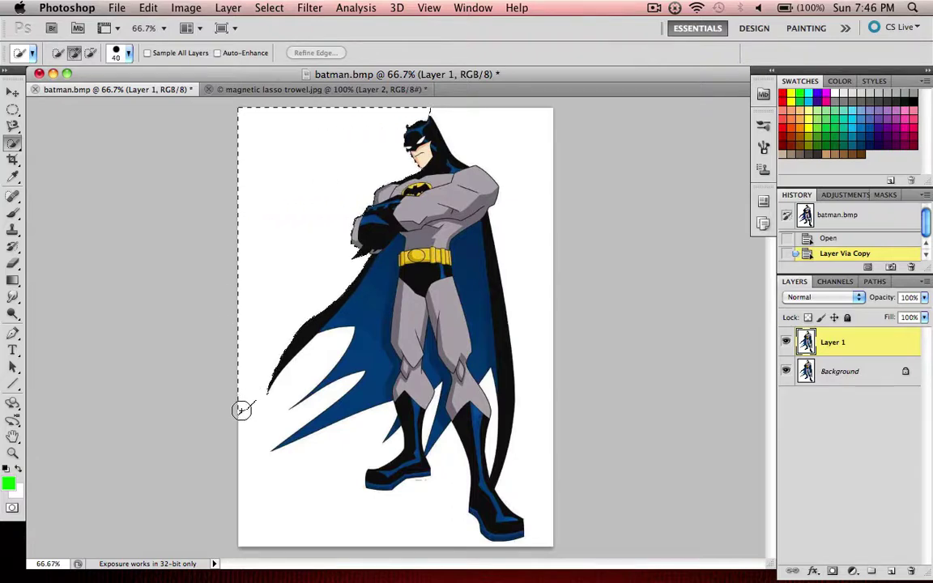
left_click_drag(342, 523, 386, 526)
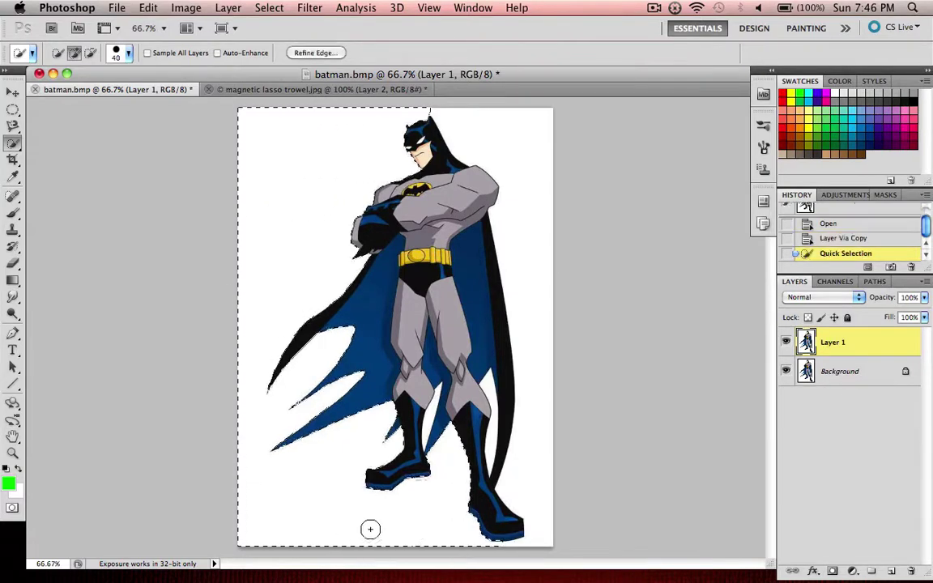
left_click_drag(539, 477, 534, 426)
Refine the selection with resized brushes along the cape edge, leg and chest.
key("bracketleft")
left_click(485, 386)
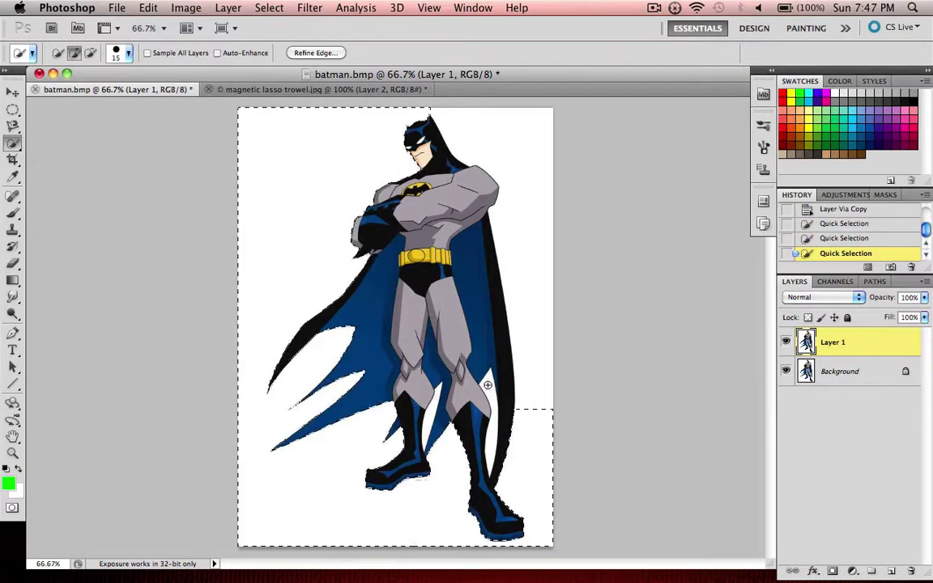
left_click(485, 385)
key("bracketleft")
key("bracketright")
key("bracketright")
key("bracketright")
mouse_move(541, 355)
left_mouse_down()
mouse_move(546, 250)
mouse_move(527, 258)
left_mouse_up()
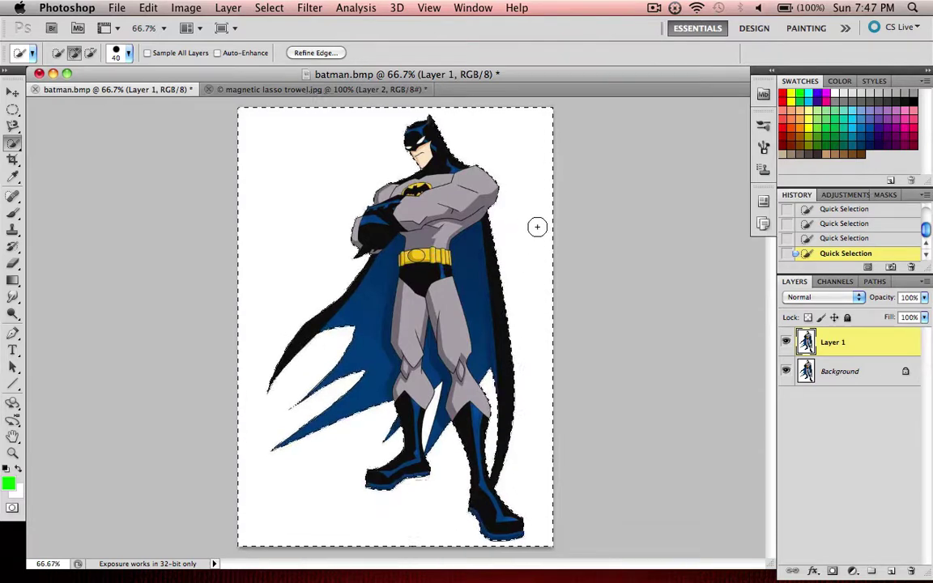
left_click_drag(501, 160, 489, 211)
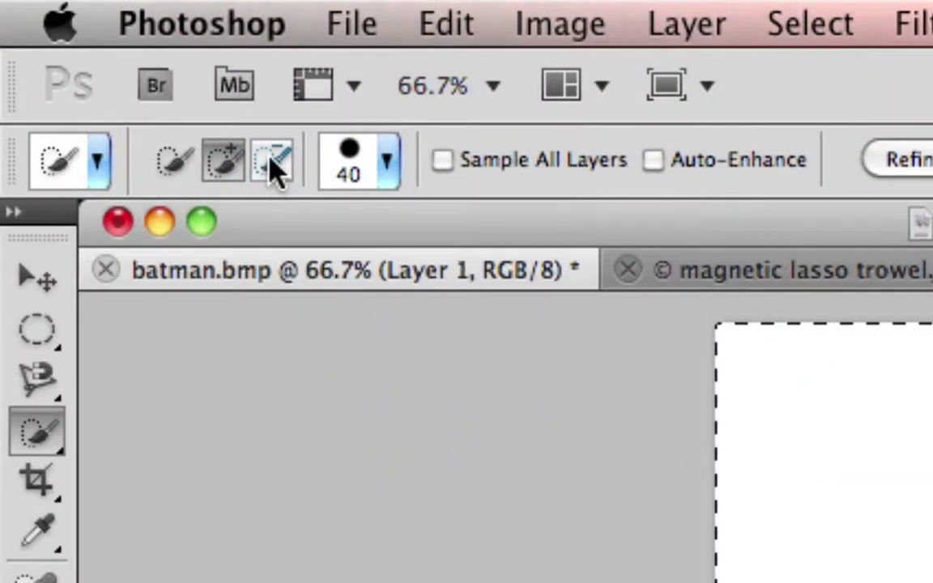
Subtract Batman's chest from the selection, add the white beside his right shoulder, and zoom in.
left_click(274, 165)
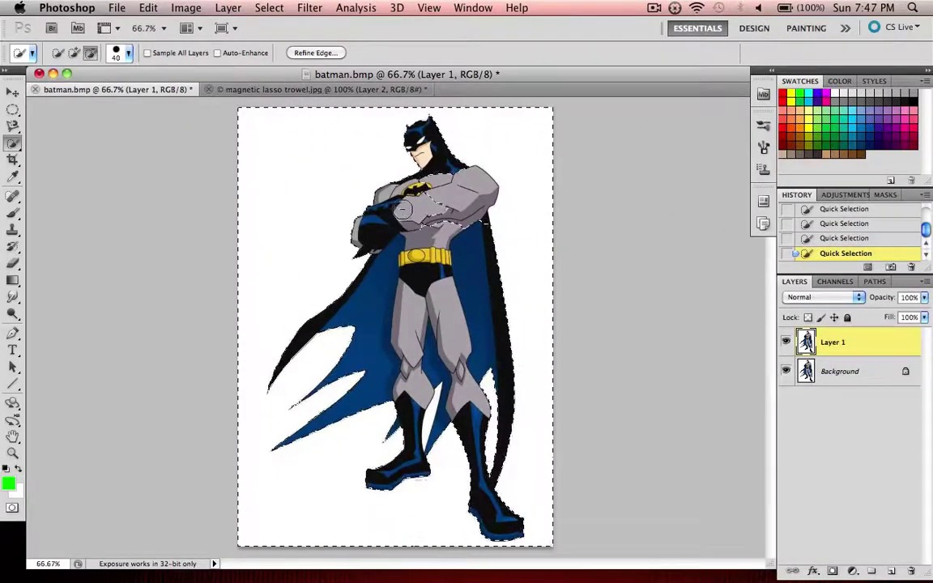
mouse_move(431, 231)
left_mouse_down()
mouse_move(426, 193)
mouse_move(452, 223)
mouse_move(460, 212)
mouse_move(445, 172)
mouse_move(473, 205)
mouse_move(476, 184)
mouse_move(473, 208)
mouse_move(477, 184)
mouse_move(468, 176)
mouse_move(488, 184)
mouse_move(464, 159)
mouse_move(498, 171)
mouse_move(510, 204)
mouse_move(498, 227)
left_mouse_up()
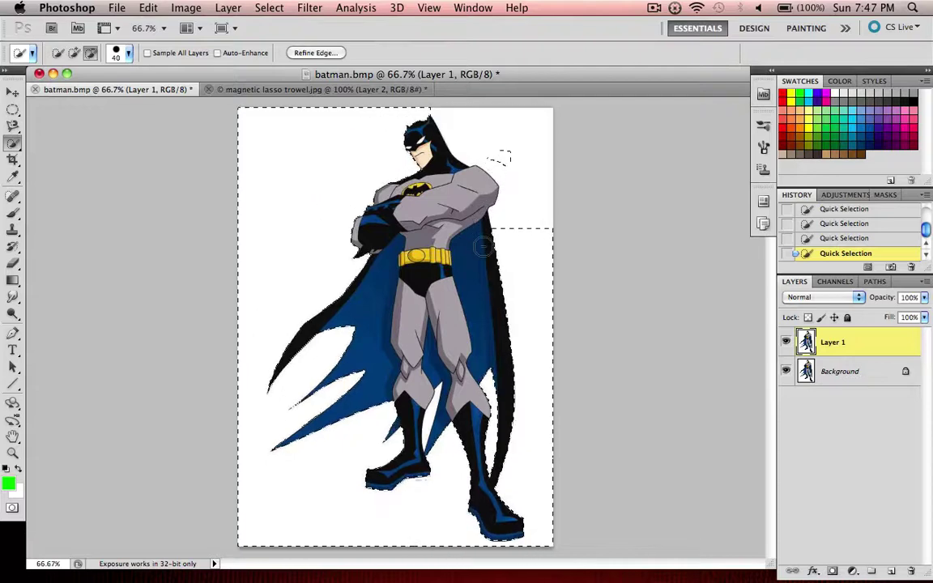
left_click(75, 53)
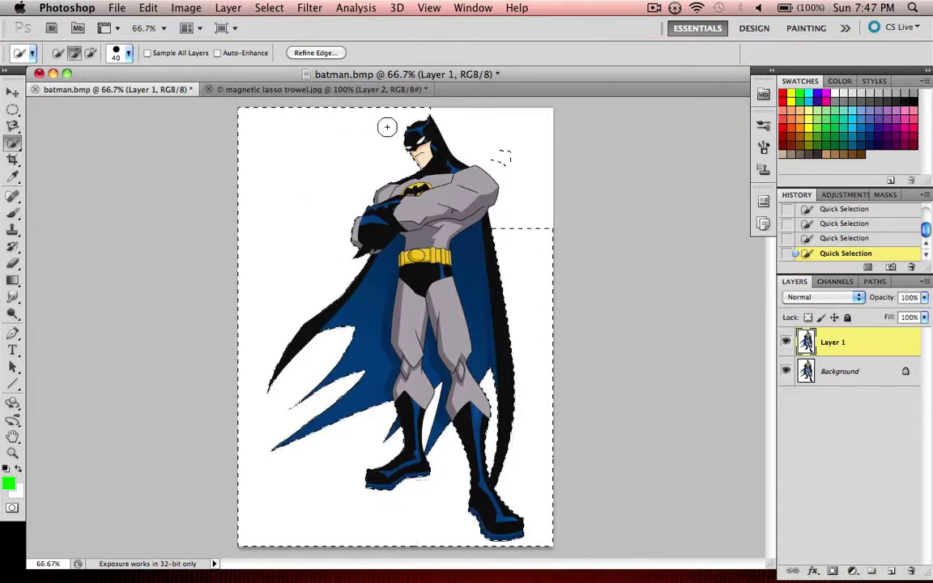
left_click_drag(520, 169, 538, 225)
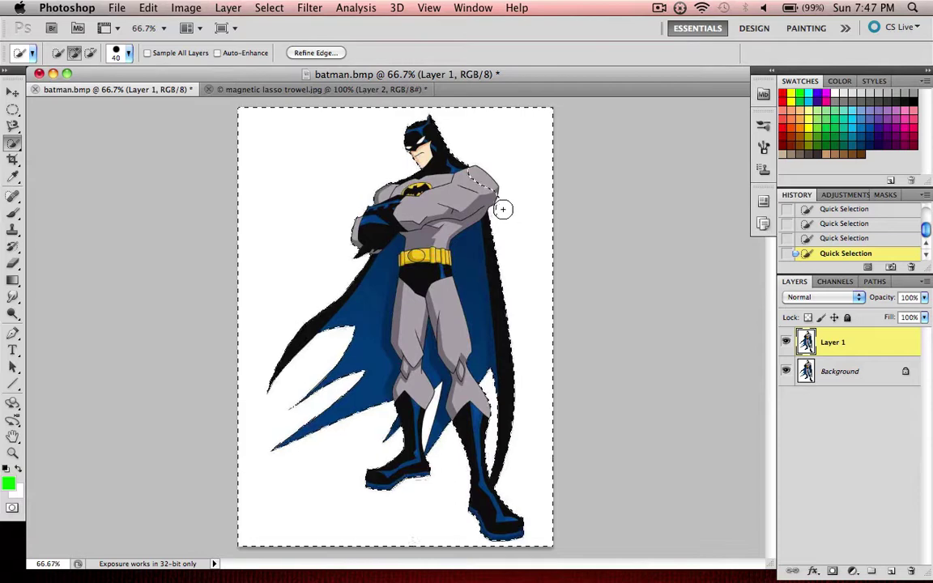
left_click(90, 53)
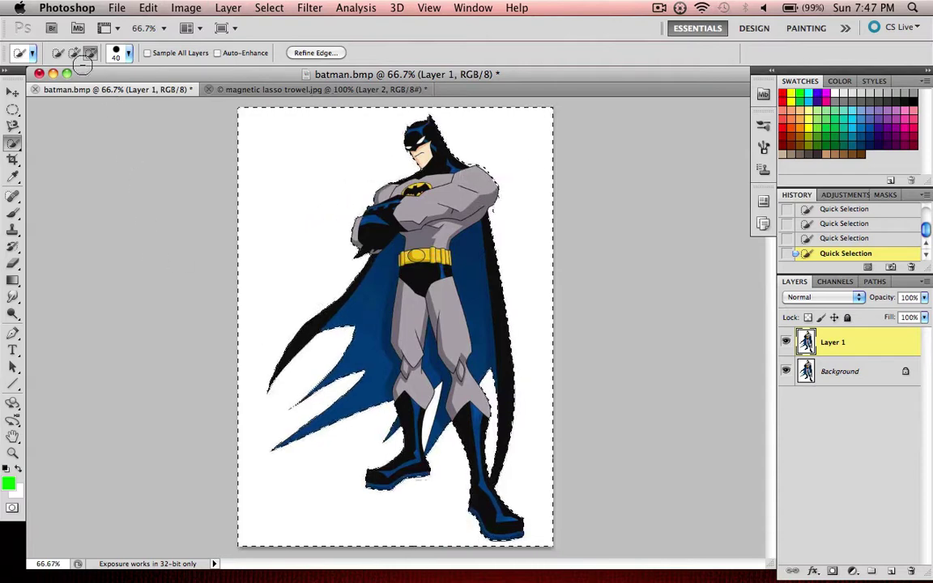
left_click(15, 455)
left_click_drag(416, 140, 422, 254)
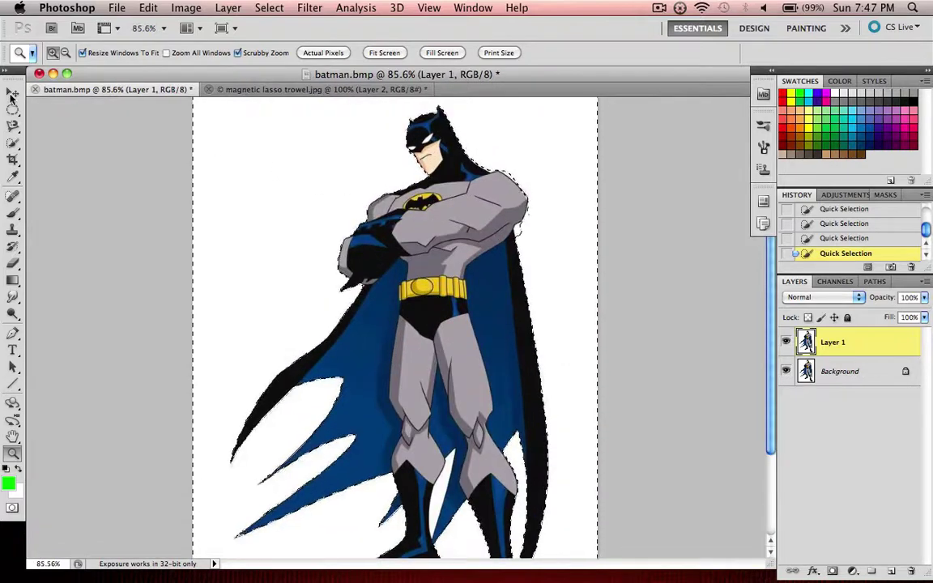
Invert the selection with Select > Inverse and copy Batman onto a new Layer 2.
left_click(310, 7)
mouse_move(269, 7)
left_click(280, 67)
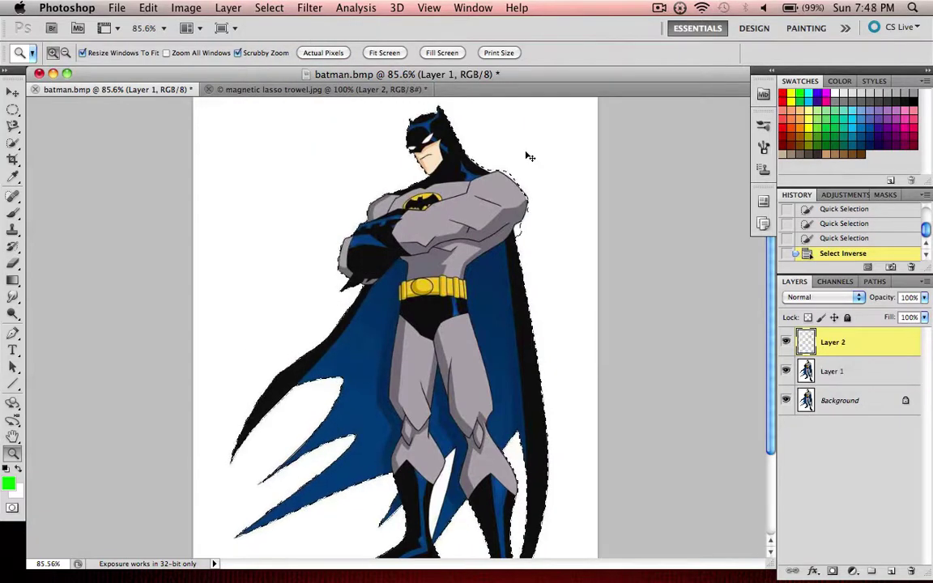
key("super+j")
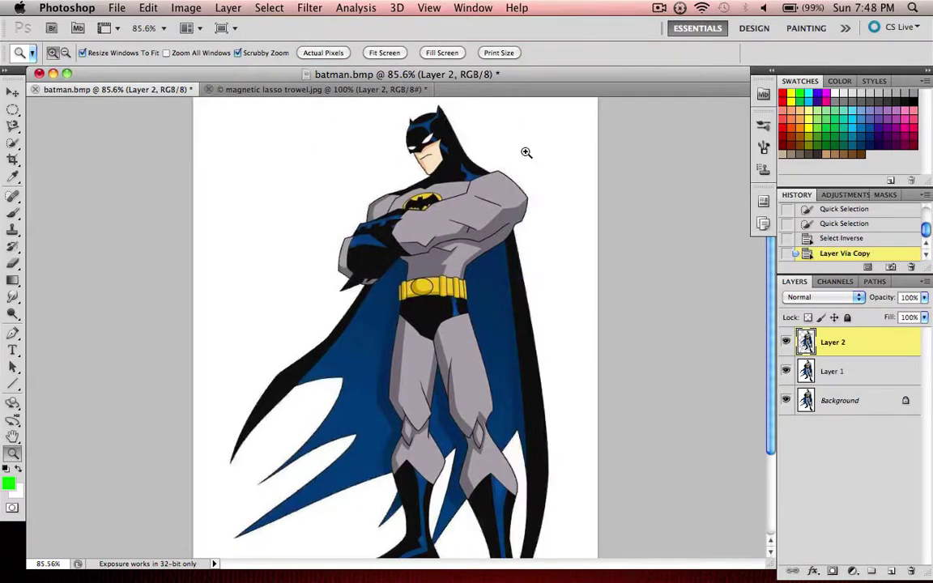
Check the cut-out with other layers hidden, move it slightly up-left, then restore visibility and 66.7% view.
left_click(785, 371)
left_click(785, 400)
left_click(12, 91)
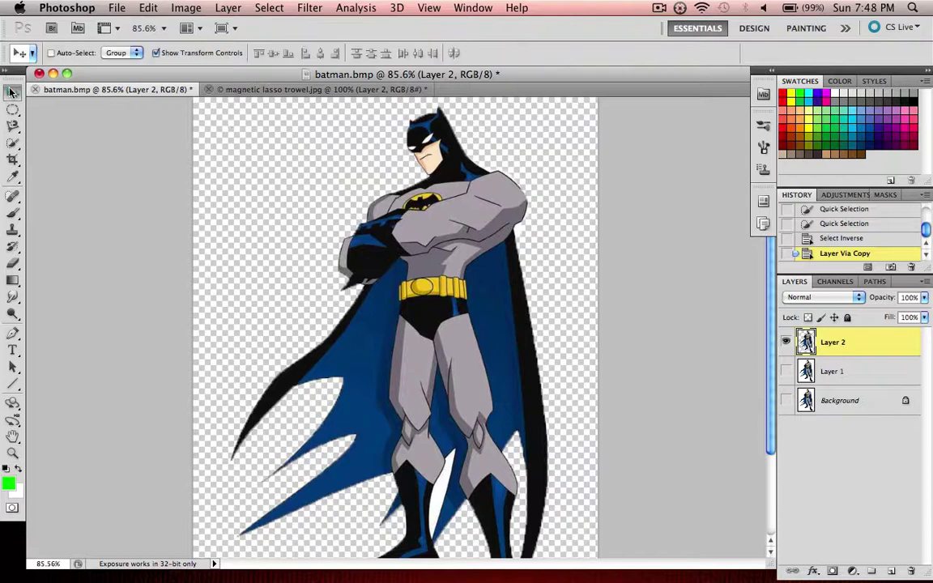
left_click_drag(452, 290, 449, 270)
left_click(785, 371)
left_click(785, 400)
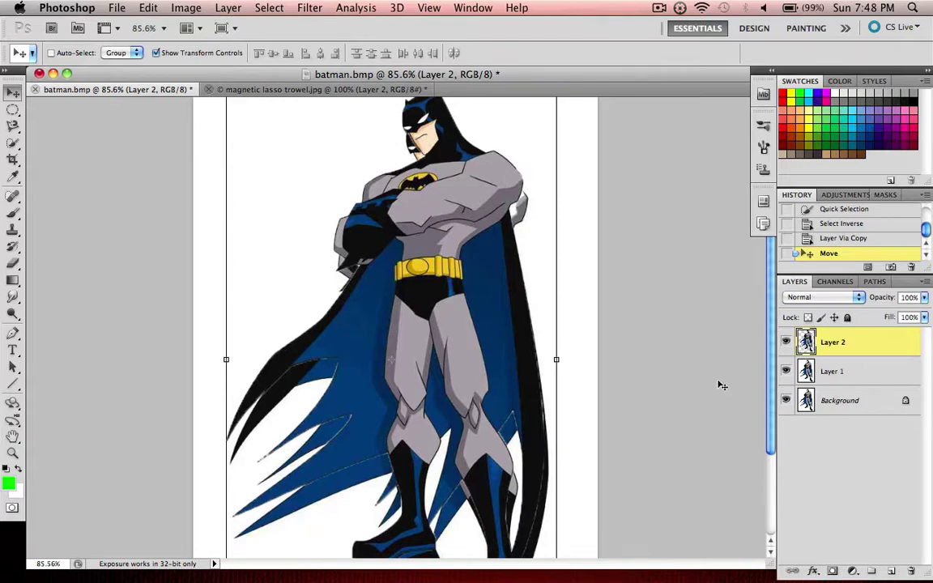
key("super+minus")
key("super+minus")
key("super+alt+0")
key("super+minus")
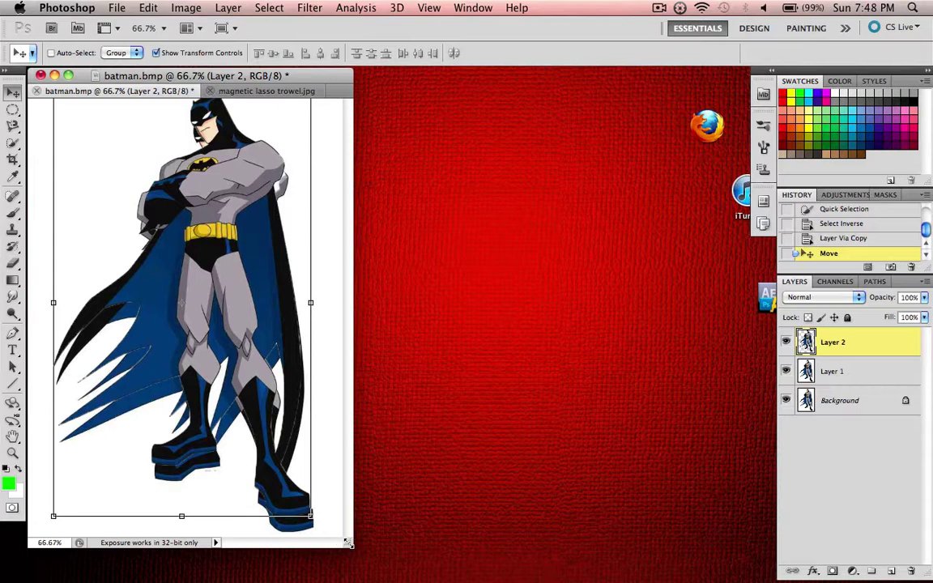
Enlarge the document window and nudge the Layer 2 Batman slightly right and down.
left_click_drag(349, 545, 770, 579)
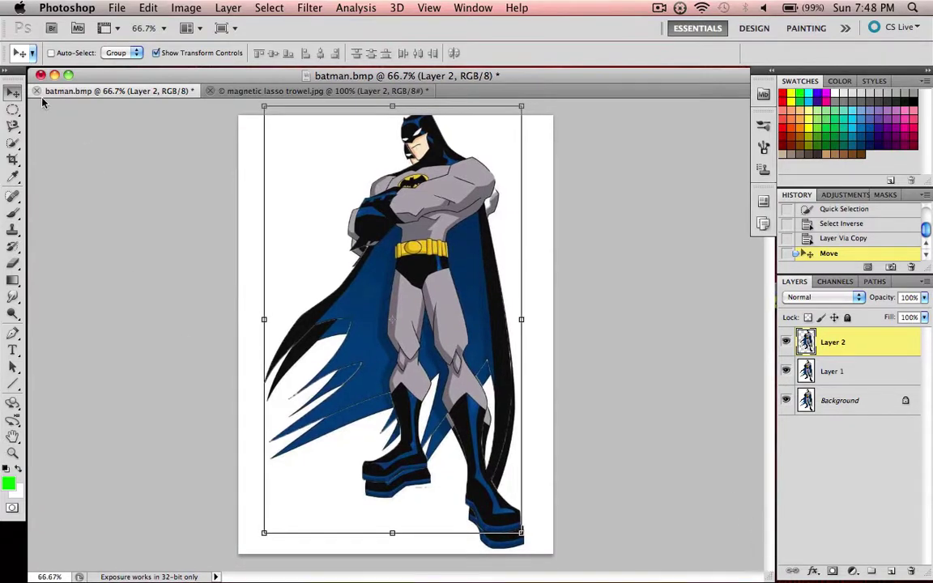
left_click(14, 112)
left_click(853, 10)
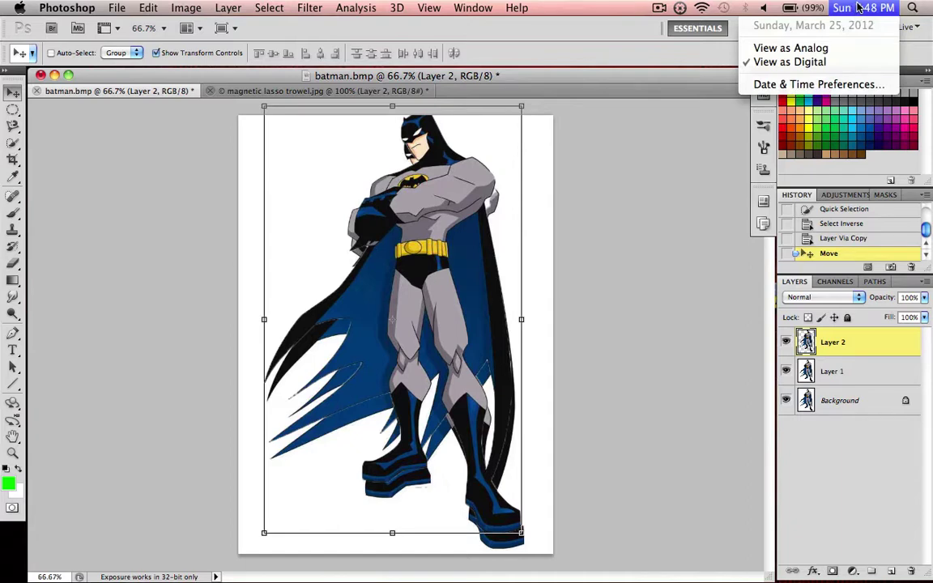
left_click(860, 8)
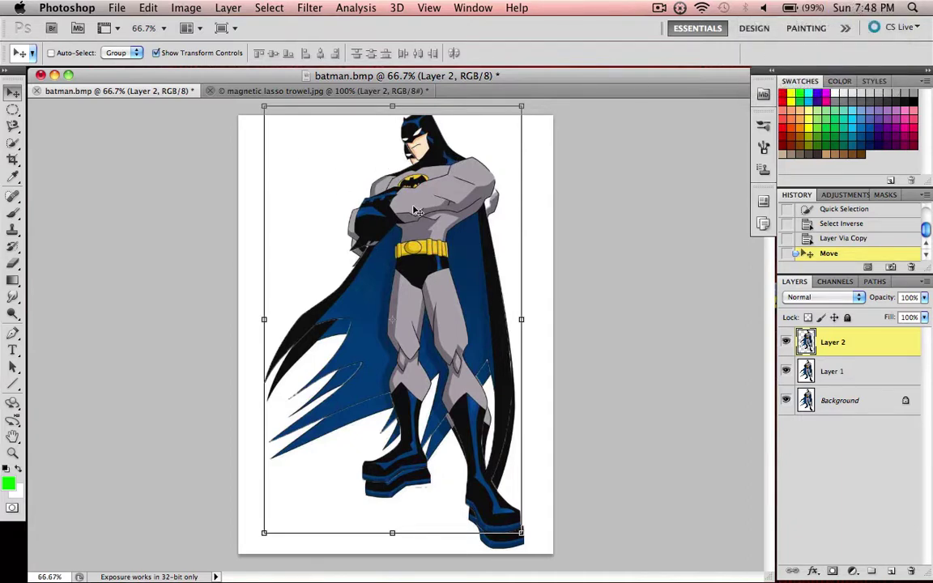
left_click_drag(416, 210, 419, 228)
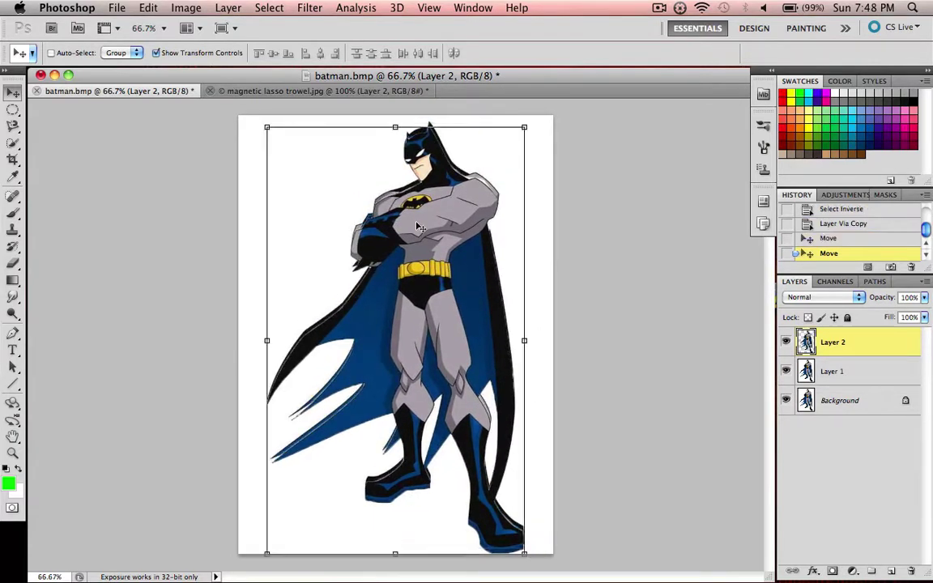